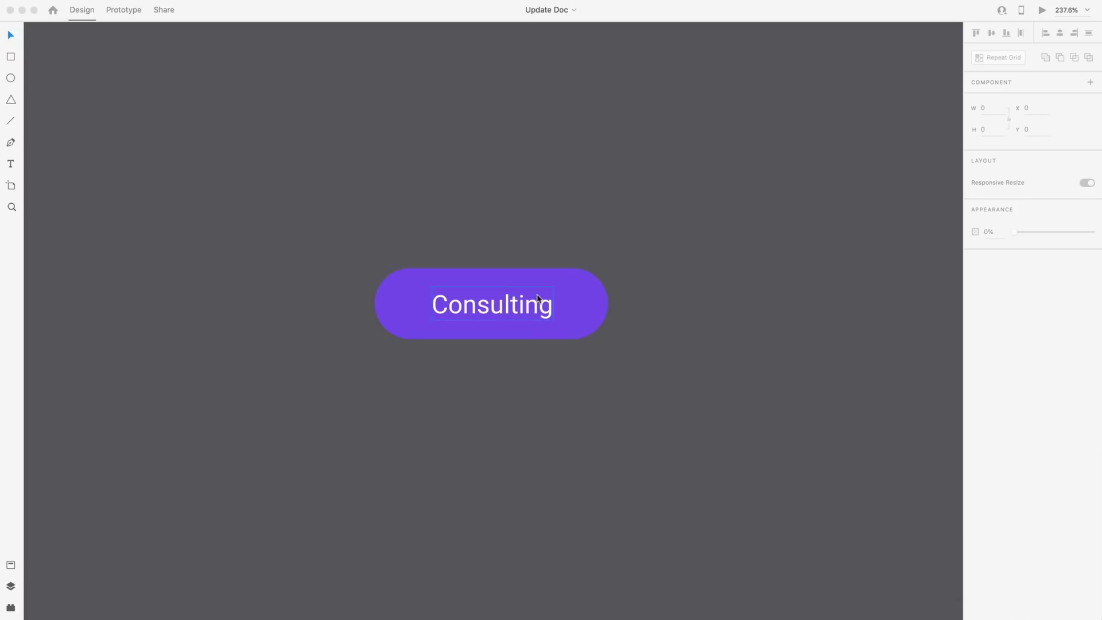
# Step: Make the purple rectangle and Consulting label a component with padding on (13, 39, 13, 40)
pyautogui.click(525, 309)
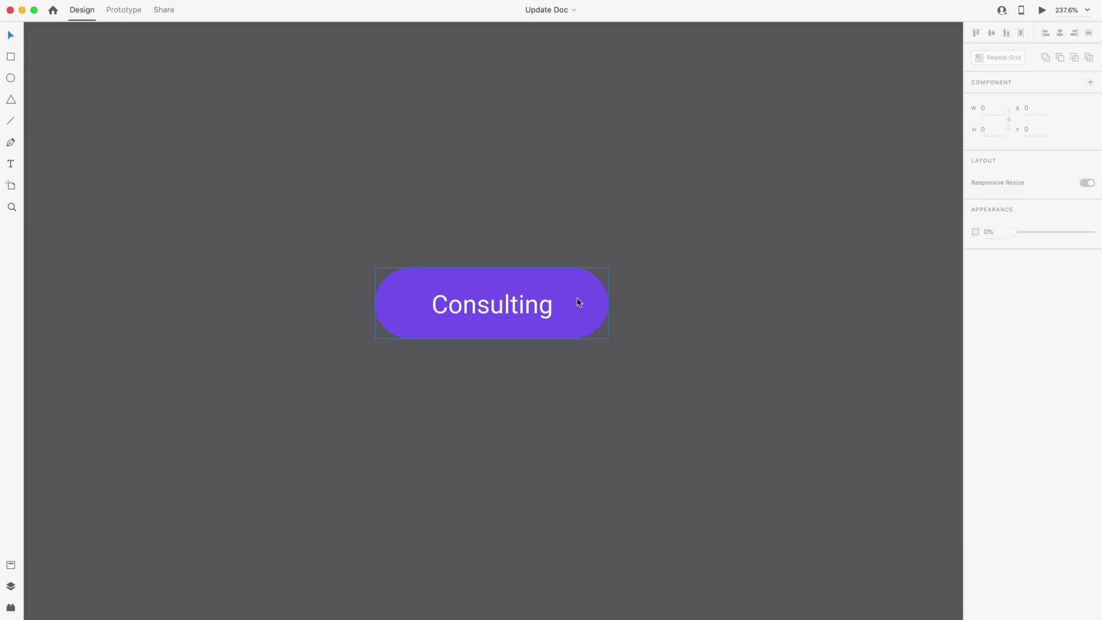
pyautogui.press('super+equal')
pyautogui.click(641, 294)
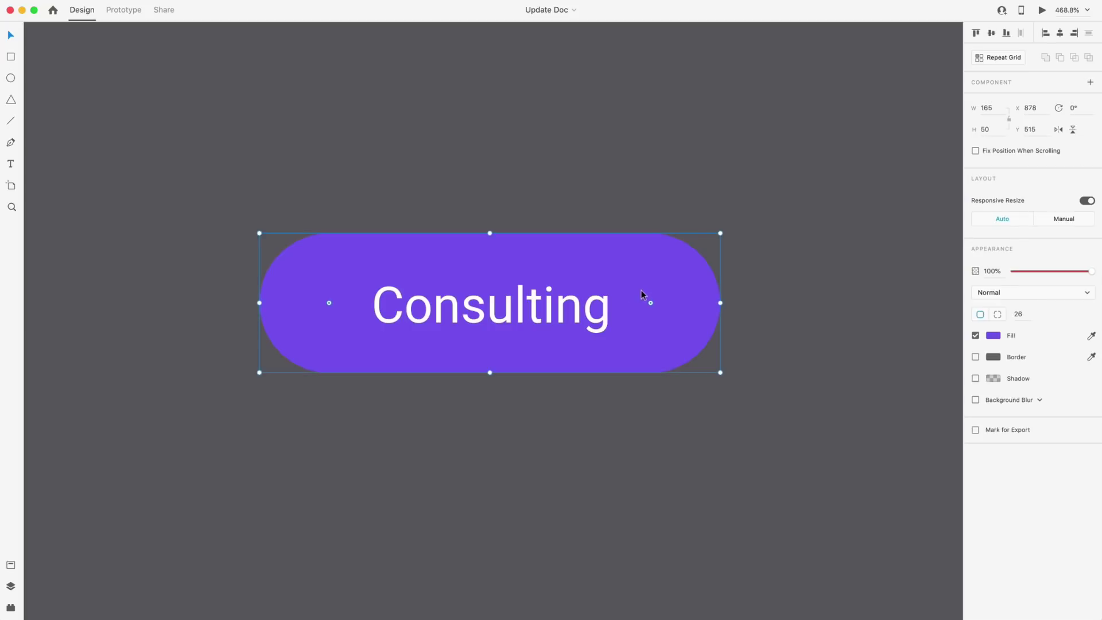
pyautogui.keyDown('shift'); pyautogui.click(535, 311); pyautogui.keyUp('shift')
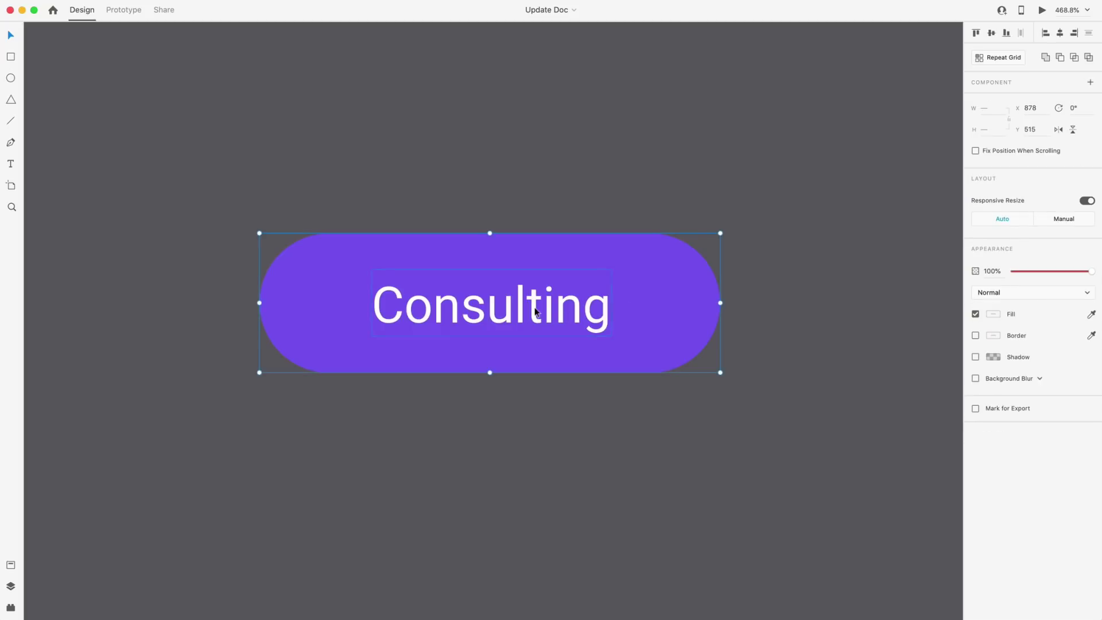
pyautogui.press('super+k')
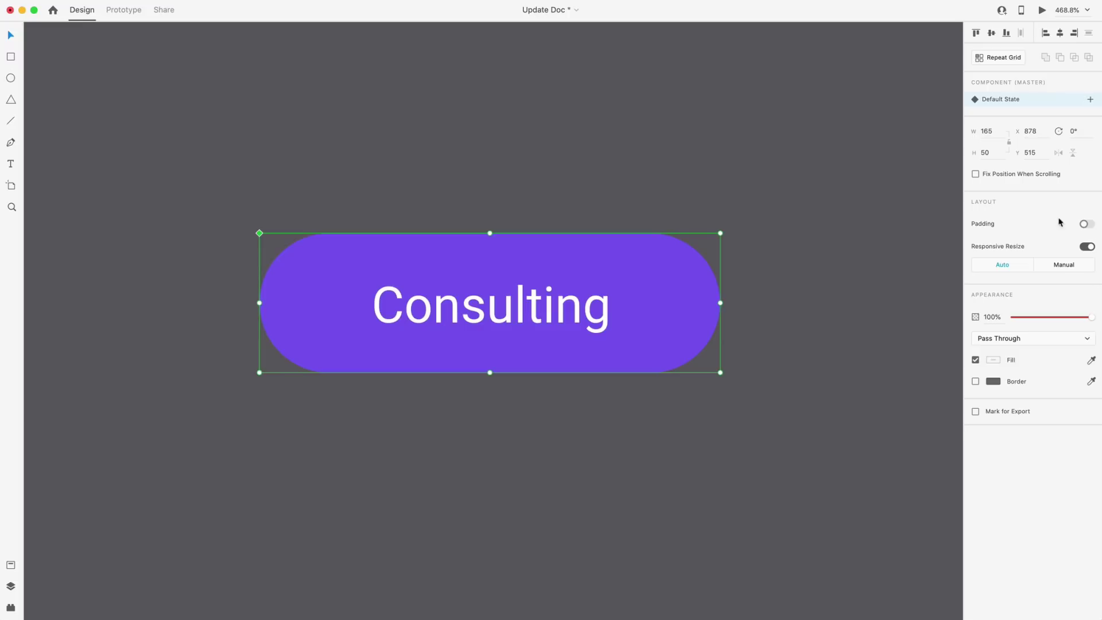
pyautogui.click(1087, 224)
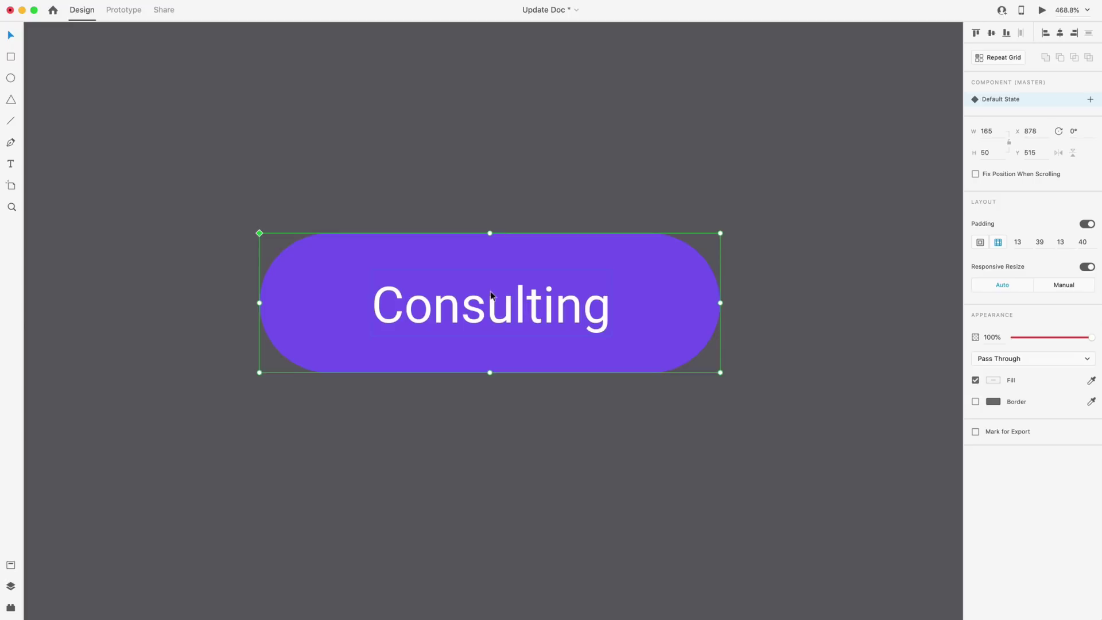
# Step: Set the Consulting button's padding to 14 top and bottom and 55 on each side
pyautogui.doubleClick(513, 308)
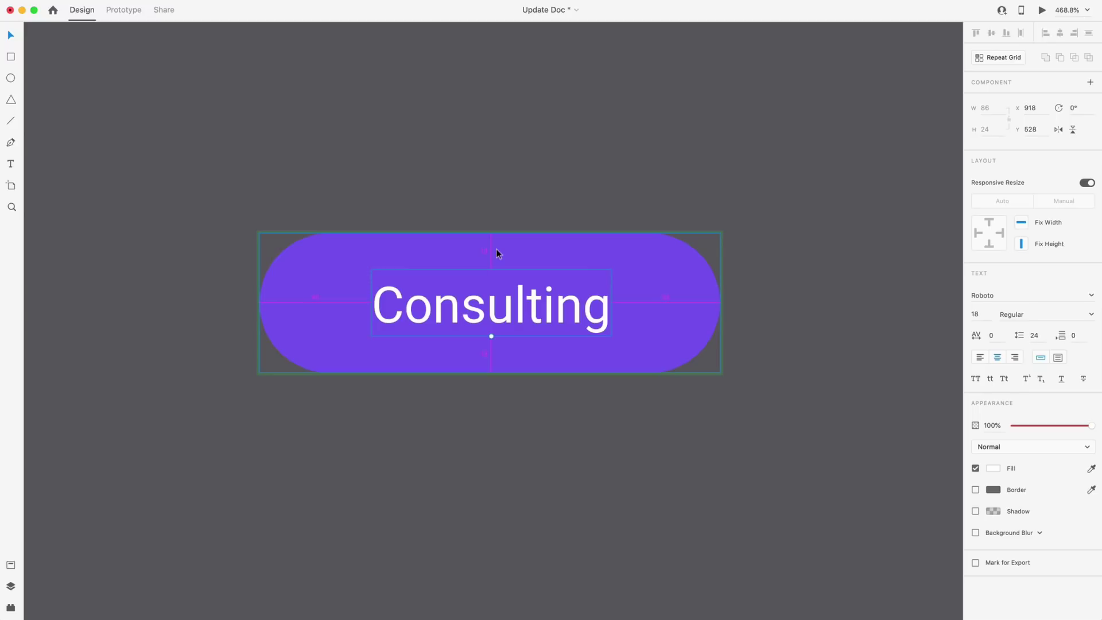
pyautogui.click(755, 298)
pyautogui.click(542, 257)
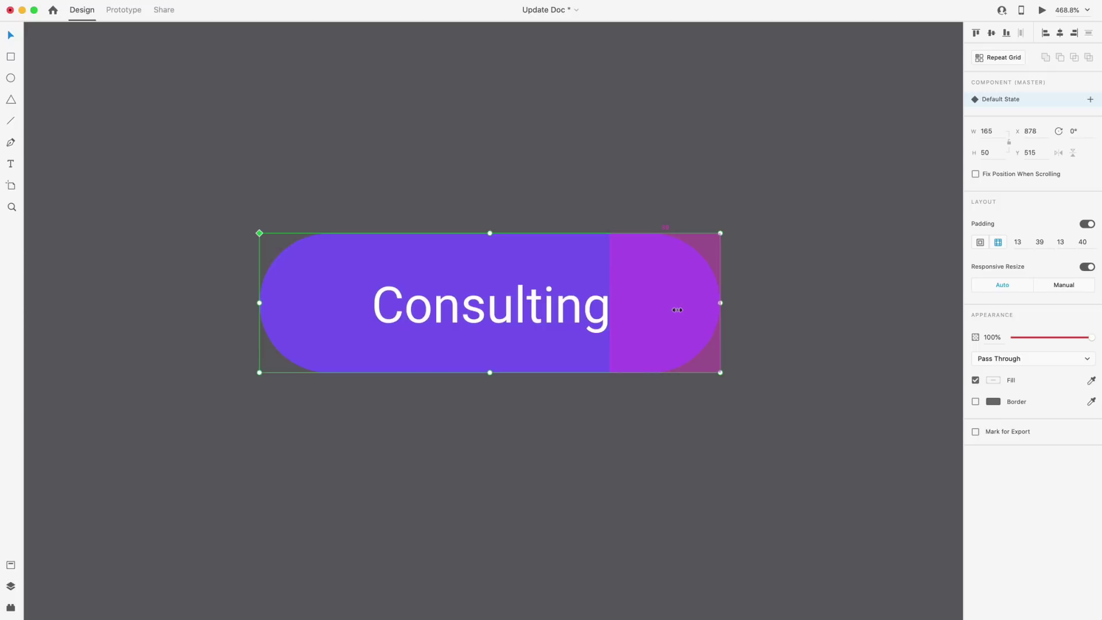
pyautogui.moveTo(666, 308); pyautogui.dragTo(665, 307)
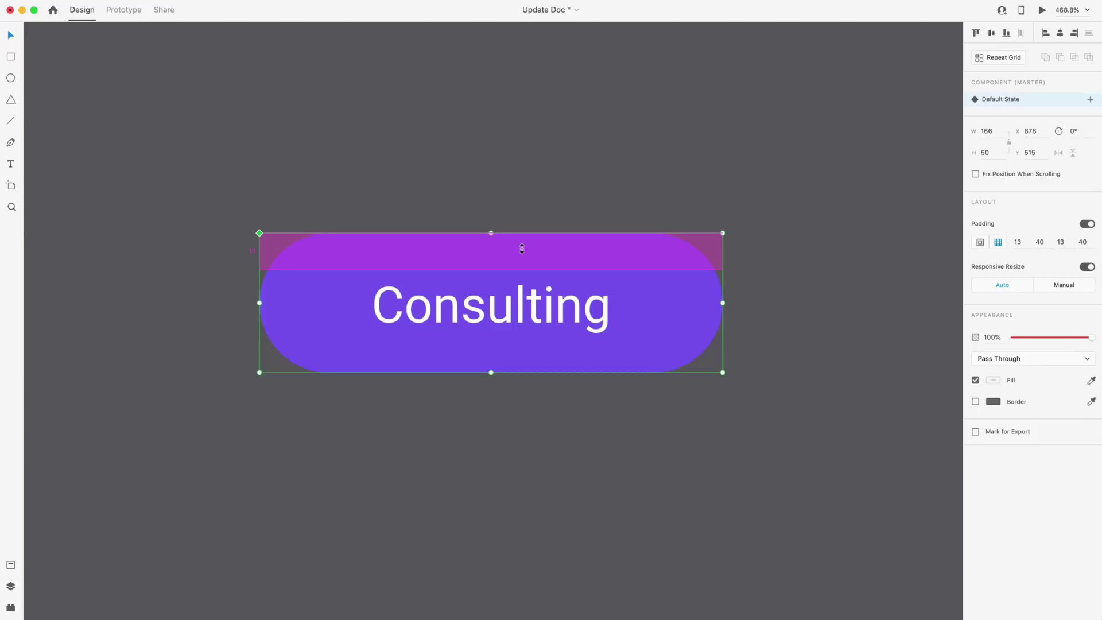
pyautogui.press('alt')
pyautogui.moveTo(523, 249); pyautogui.dragTo(523, 241)
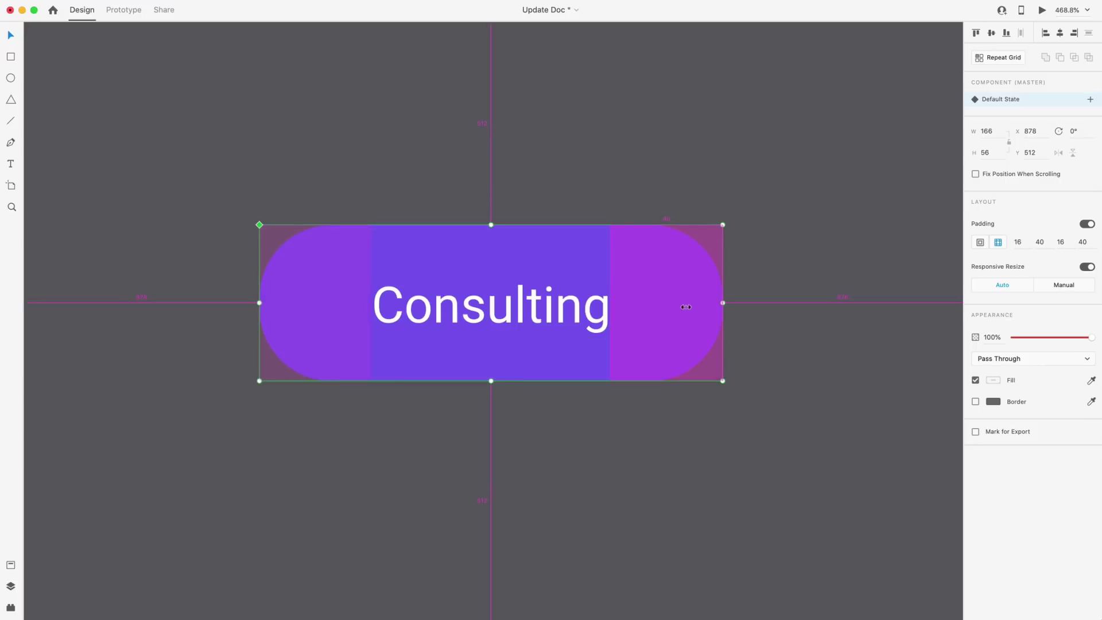
pyautogui.moveTo(683, 309); pyautogui.dragTo(723, 307)
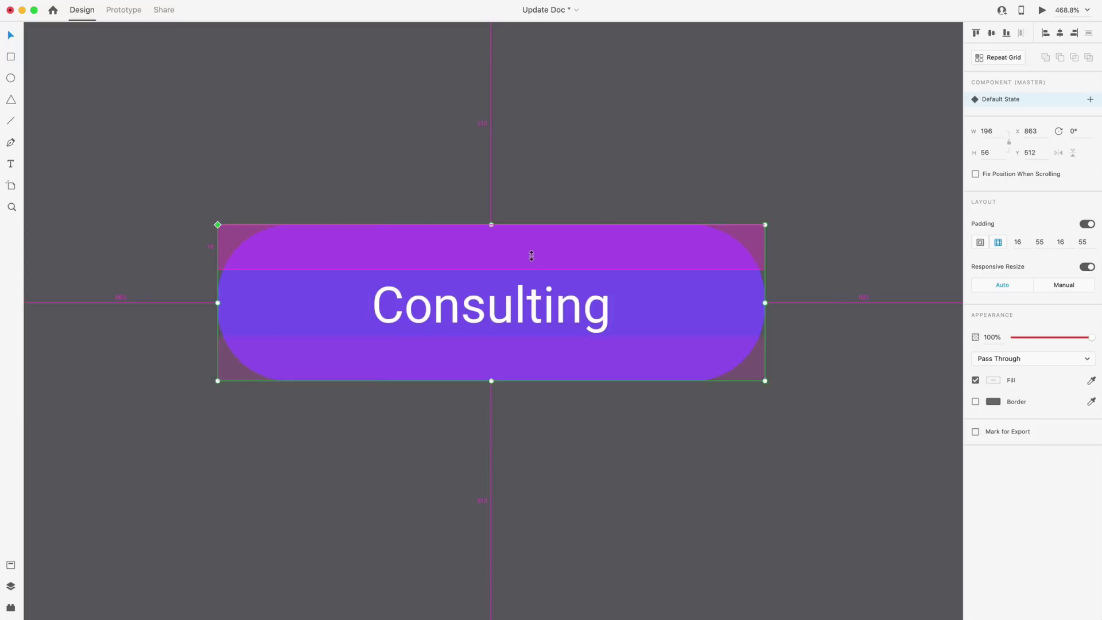
pyautogui.moveTo(528, 253); pyautogui.dragTo(532, 260)
pyautogui.doubleClick(697, 289)
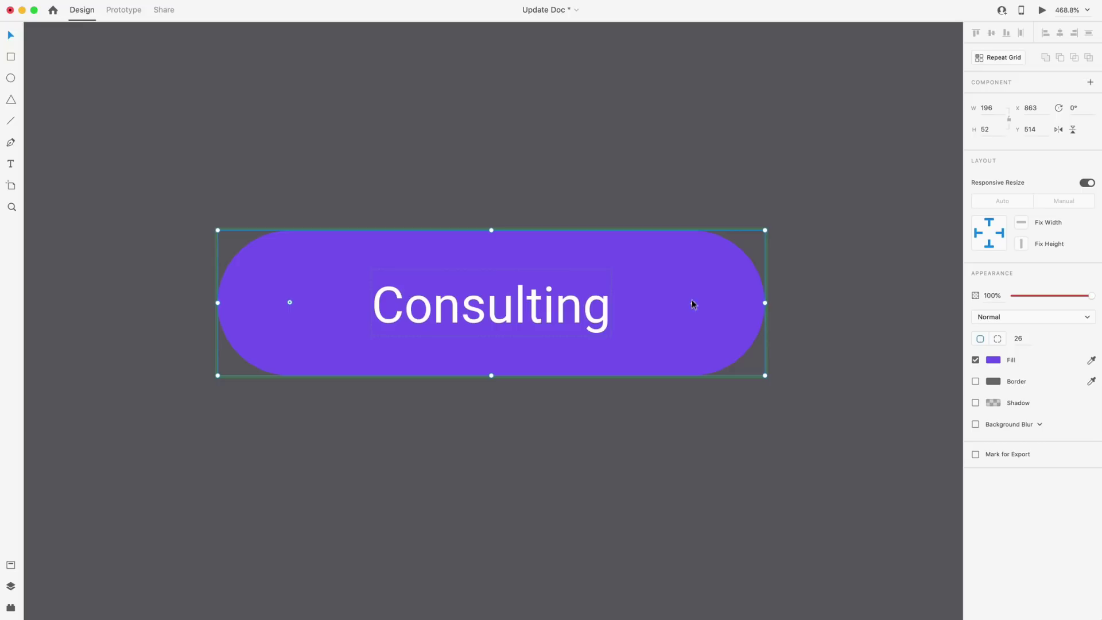
pyautogui.click(636, 422)
pyautogui.scroll(-5, 577, 318)
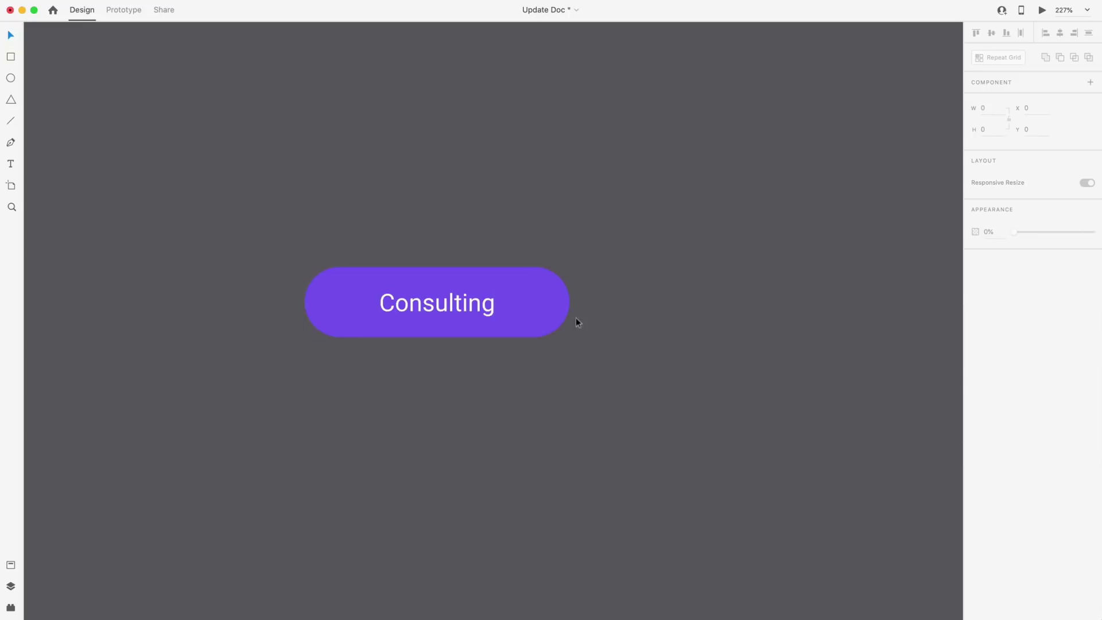
# Step: Duplicate the Consulting button and place the copy to its right
pyautogui.click(515, 305)
pyautogui.moveTo(515, 305); pyautogui.dragTo(828, 303)
pyautogui.click(335, 278)
pyautogui.click(645, 282)
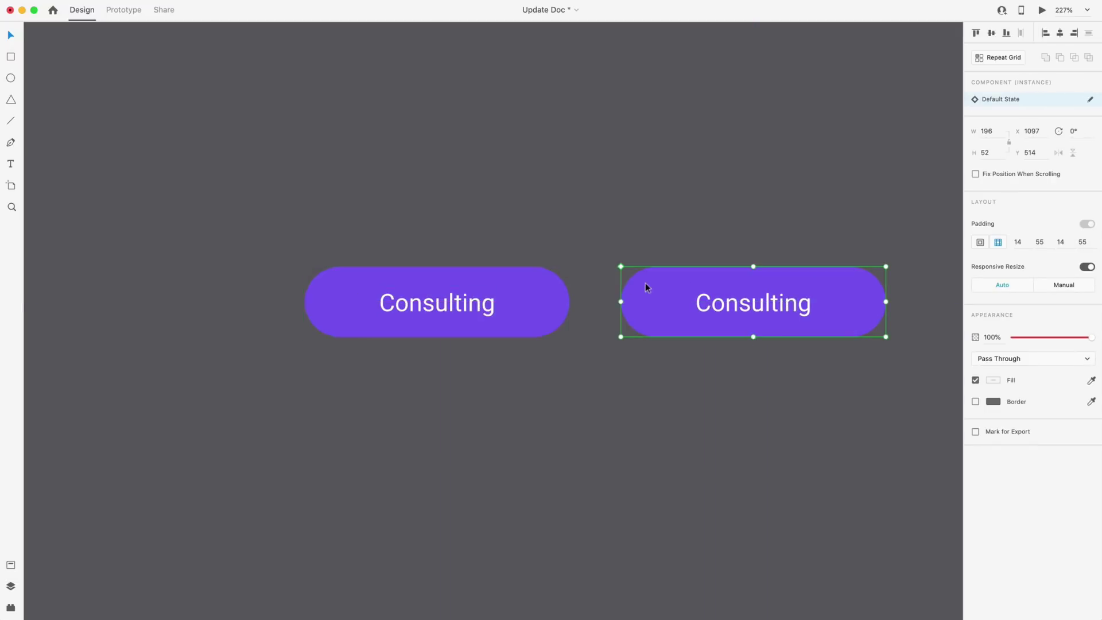
pyautogui.scroll(5, 851, 342)
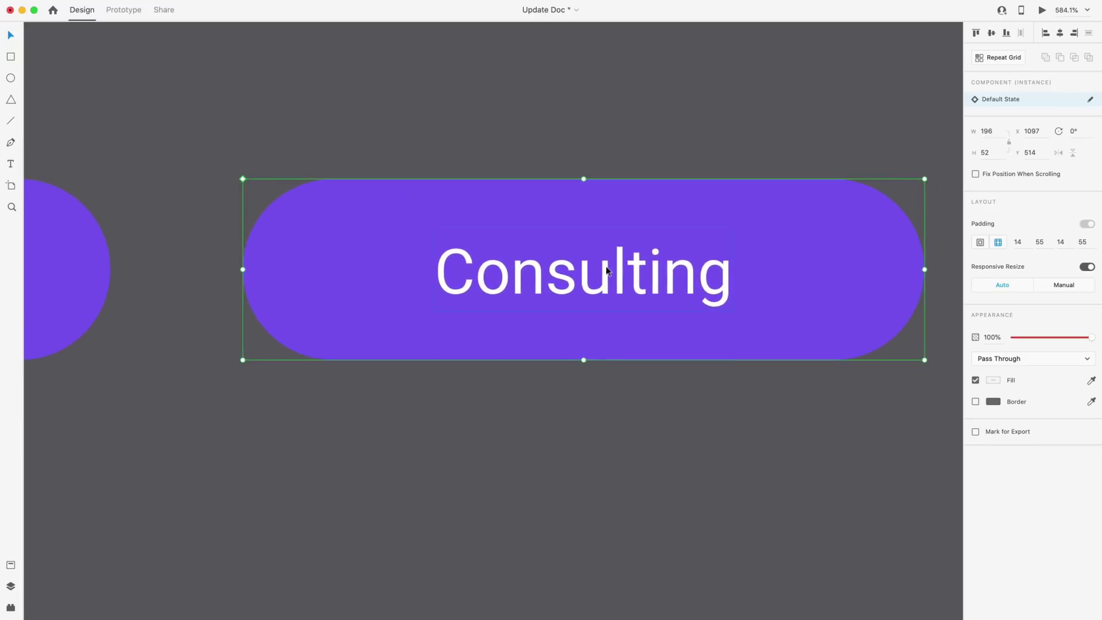
# Step: Relabel the copy 'This is some button text', widening it to 302 by 52
pyautogui.doubleClick(610, 281)
pyautogui.doubleClick(609, 281)
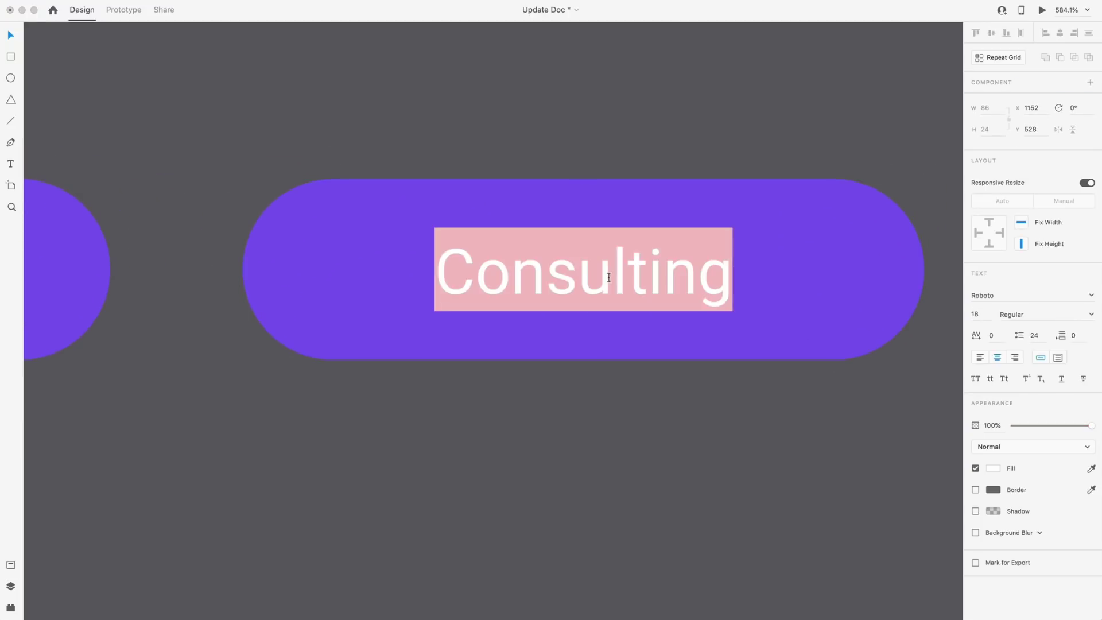
pyautogui.write('This is some button text')
pyautogui.scroll(-5, 583, 490)
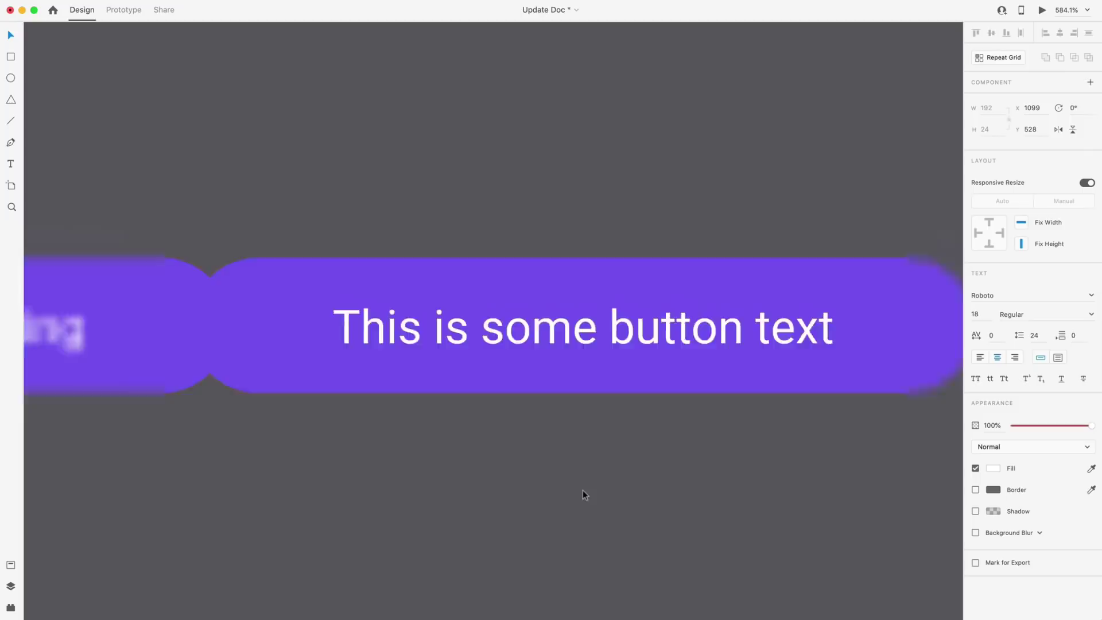
pyautogui.click(566, 345)
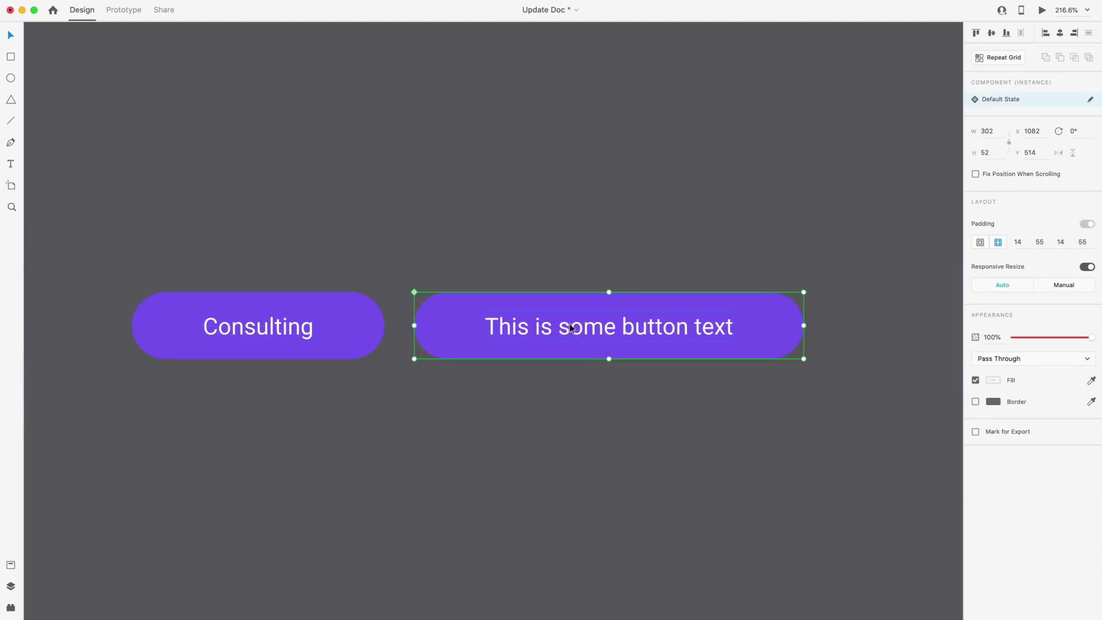
pyautogui.press('Escape')
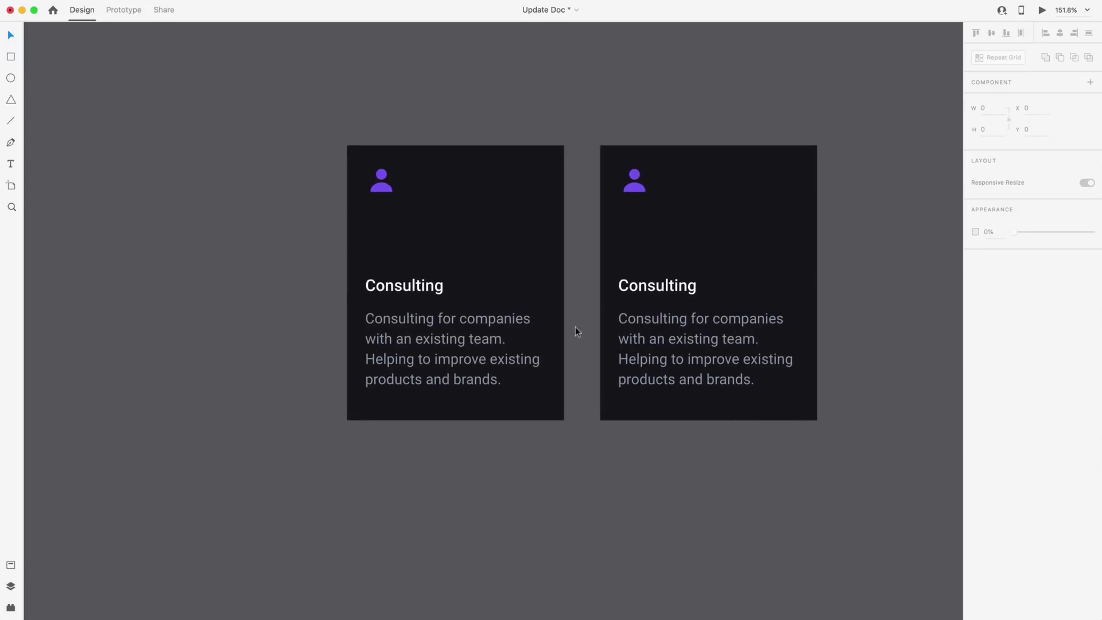
# Step: Select the left Consulting master card and turn on its padding
pyautogui.scroll(3, 575, 326)
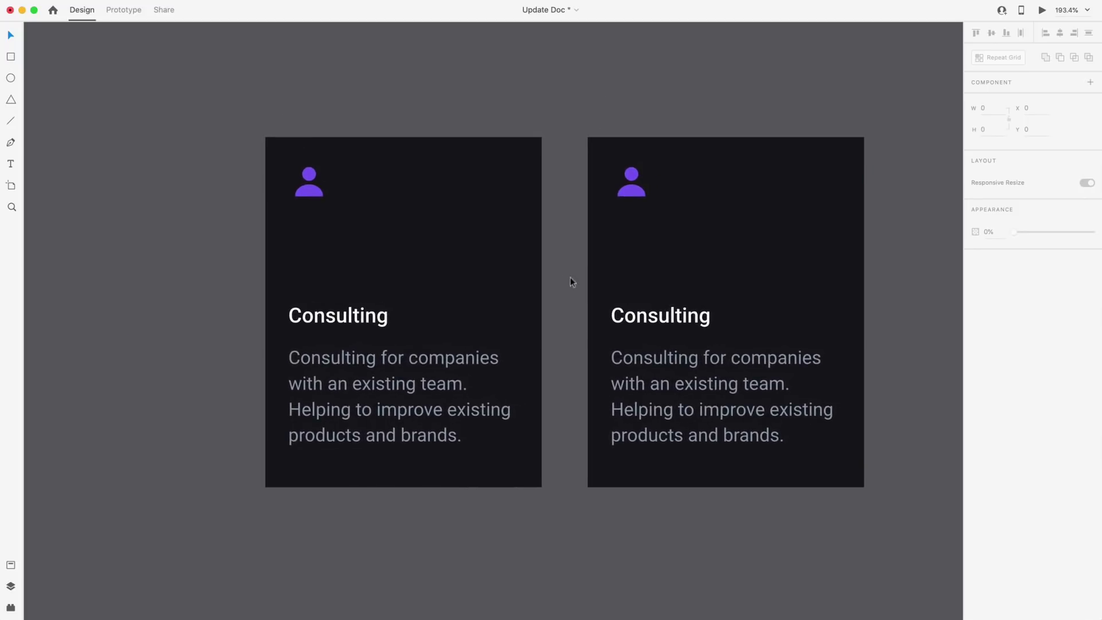
pyautogui.click(507, 254)
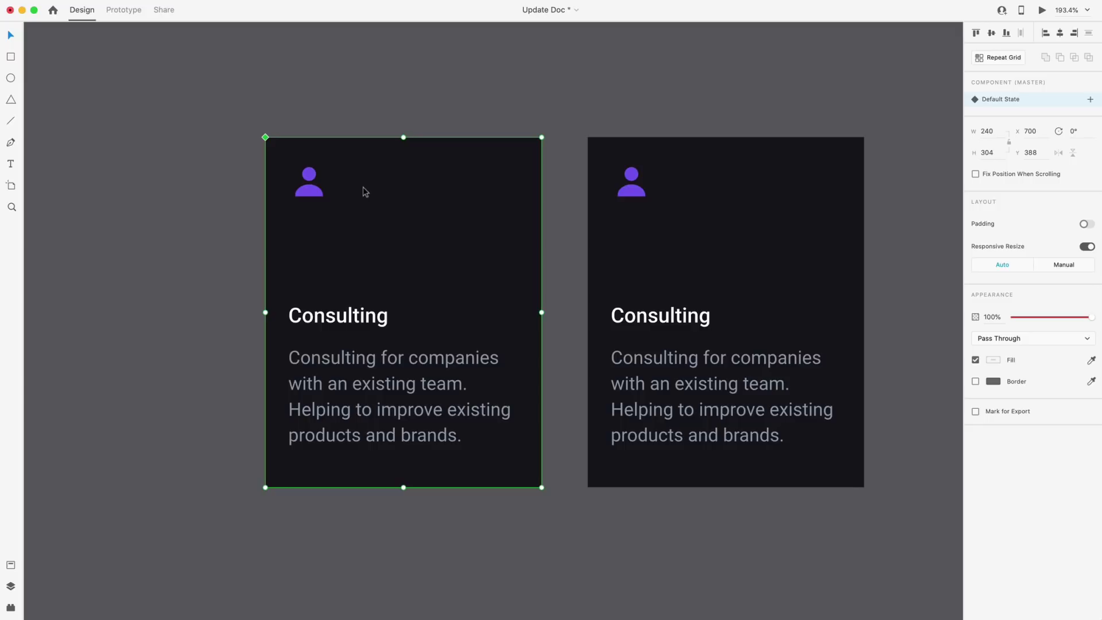
pyautogui.click(697, 266)
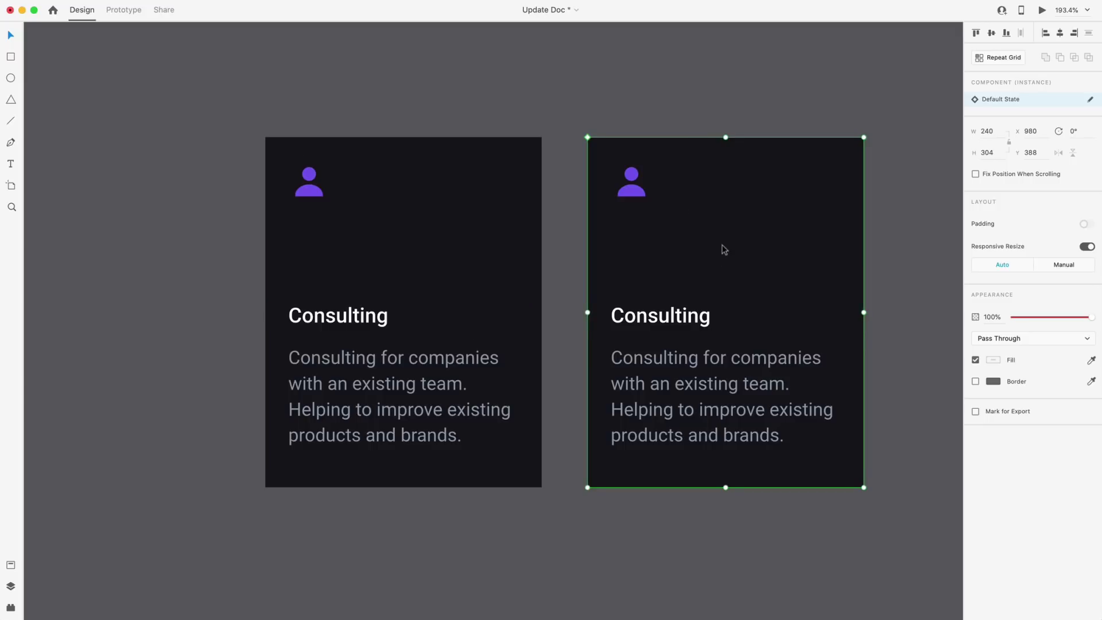
pyautogui.press('super+shift+k')
pyautogui.click(1084, 225)
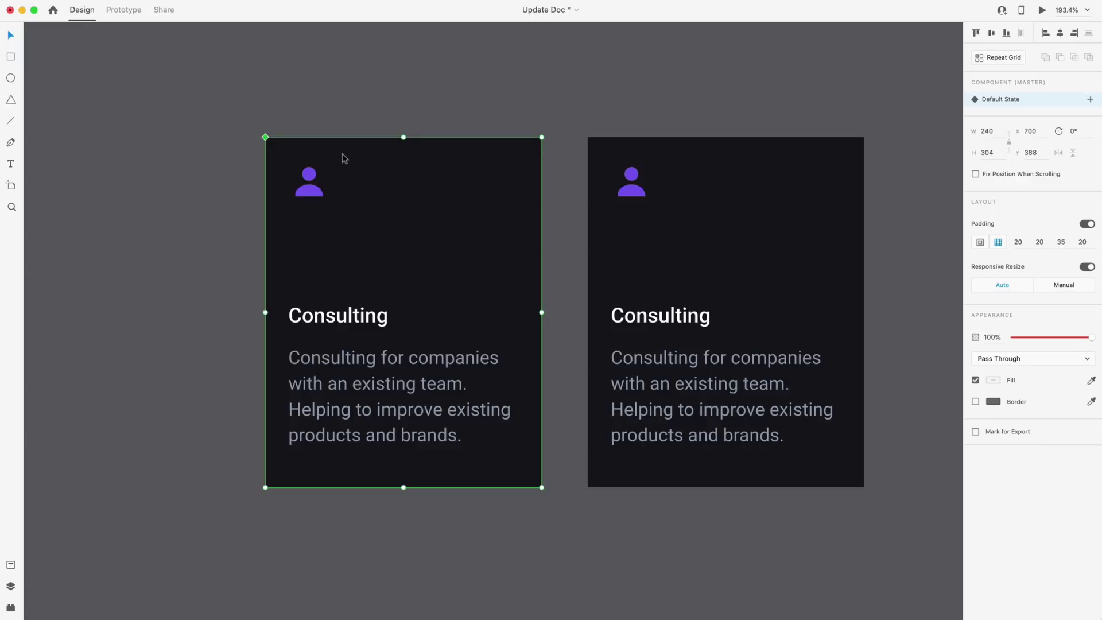
# Step: Set the card's bottom padding to 45, growing it to 240 by 314
pyautogui.moveTo(333, 152)
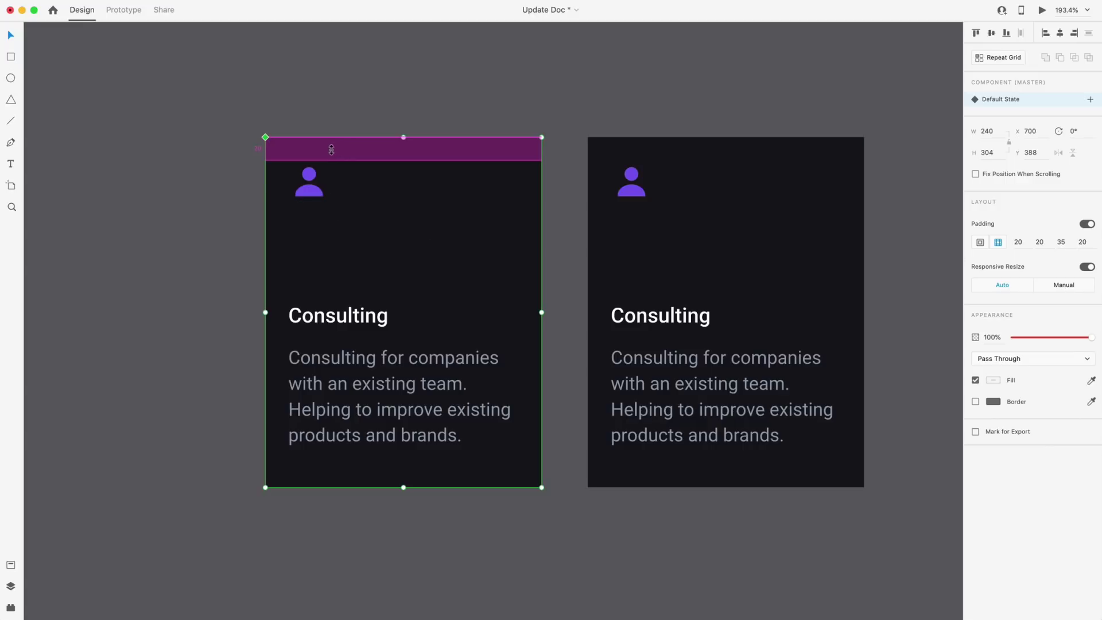
pyautogui.moveTo(279, 202)
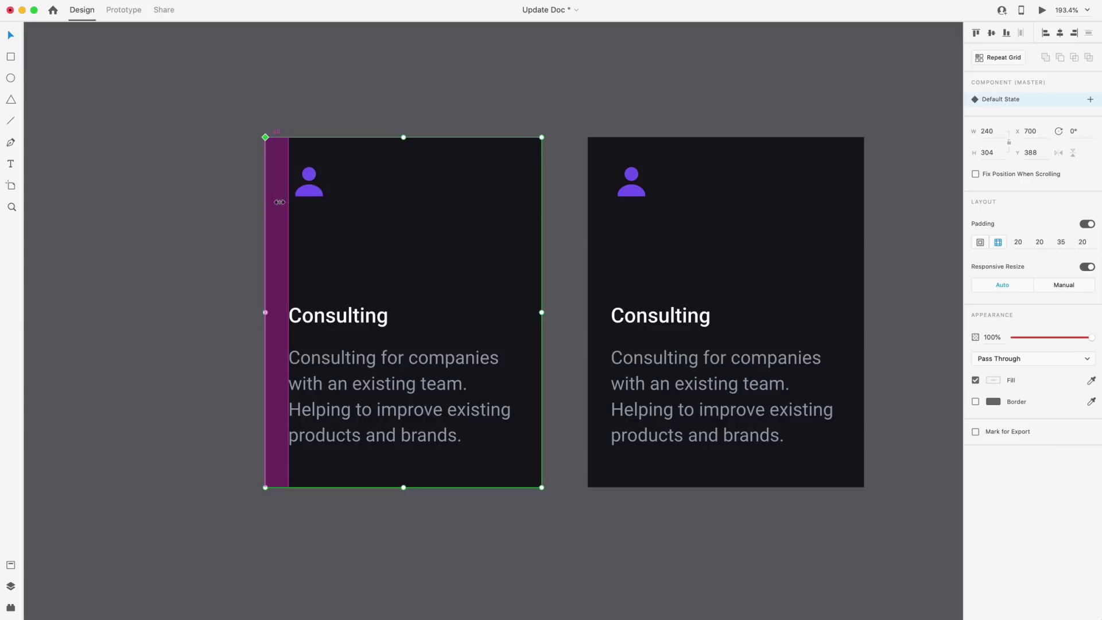
pyautogui.moveTo(381, 460)
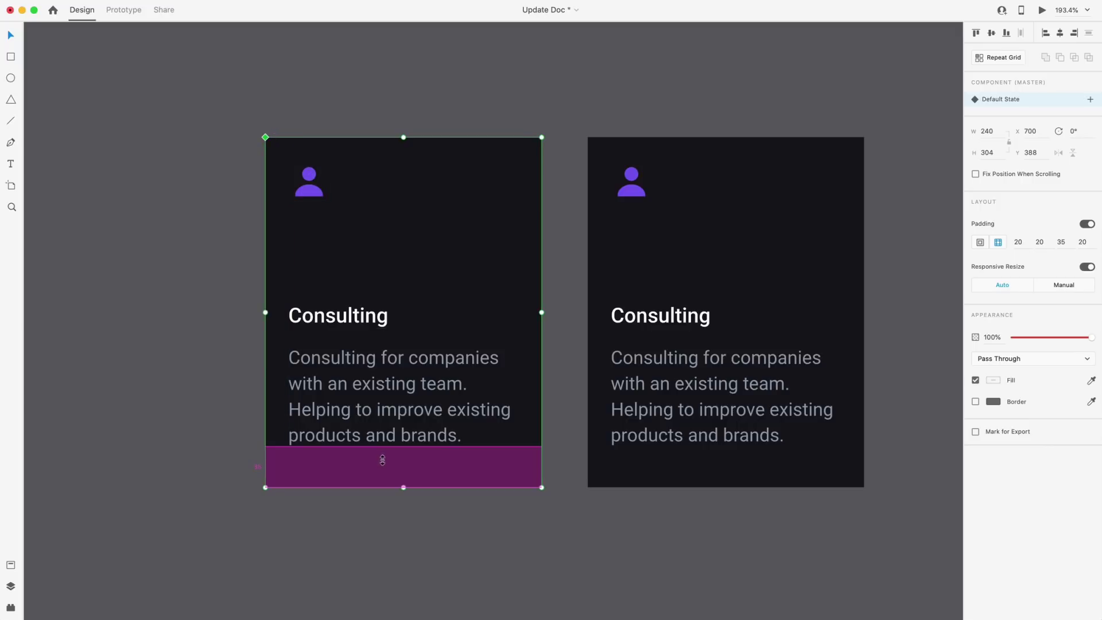
pyautogui.moveTo(529, 345)
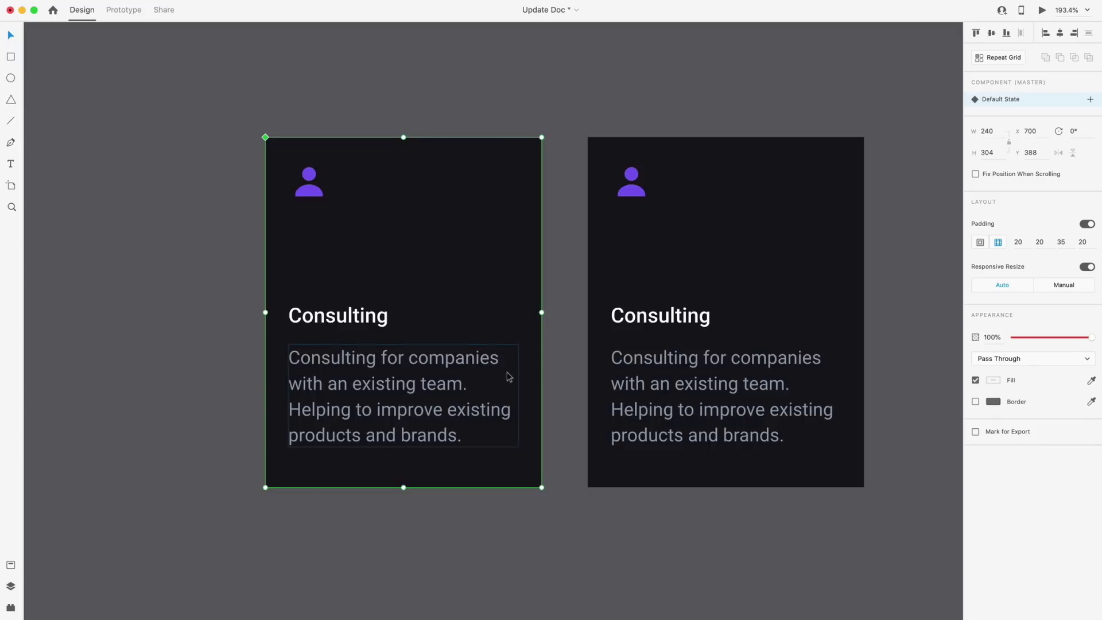
pyautogui.click(1065, 241)
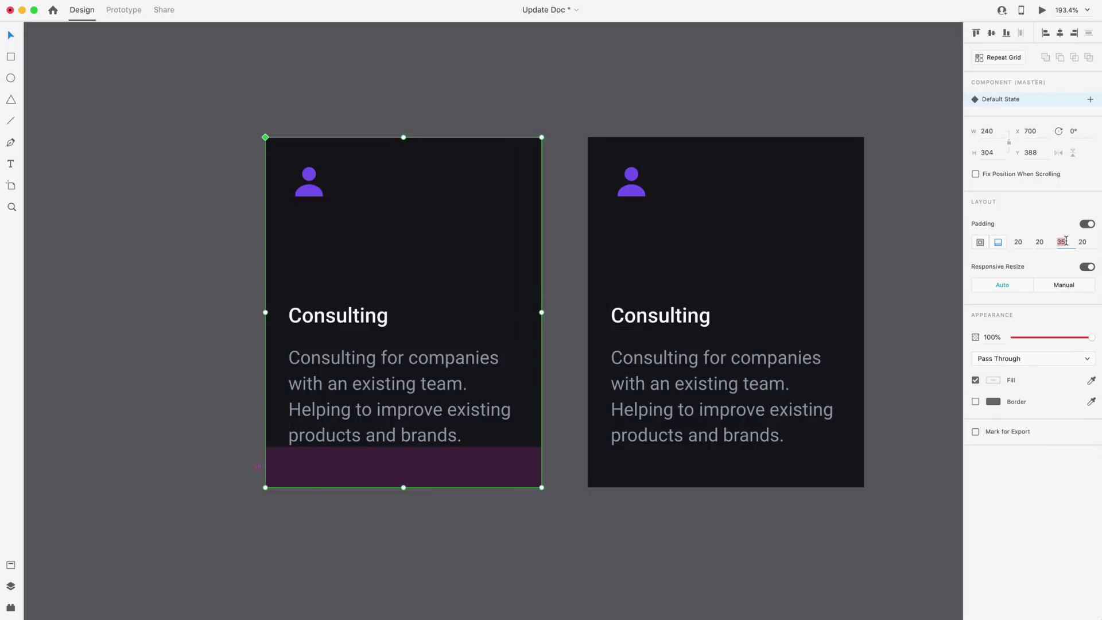
pyautogui.write('4')
pyautogui.press('Return')
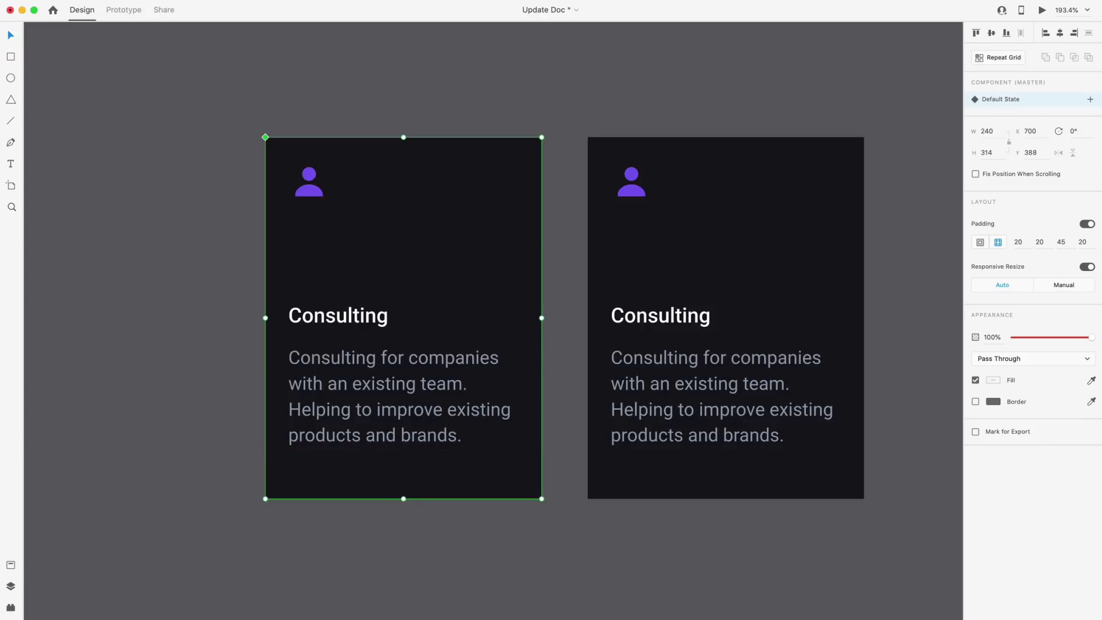
# Step: Resize the Consulting card's width while its 20/20/45/20 padding keeps the text inset
pyautogui.click(980, 242)
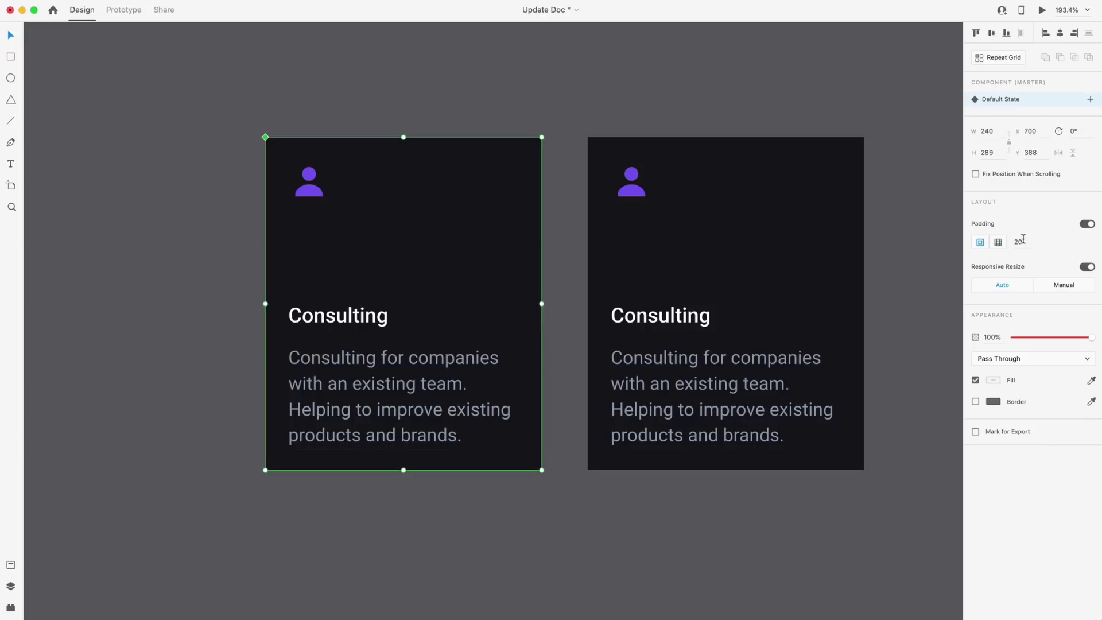
pyautogui.click(998, 242)
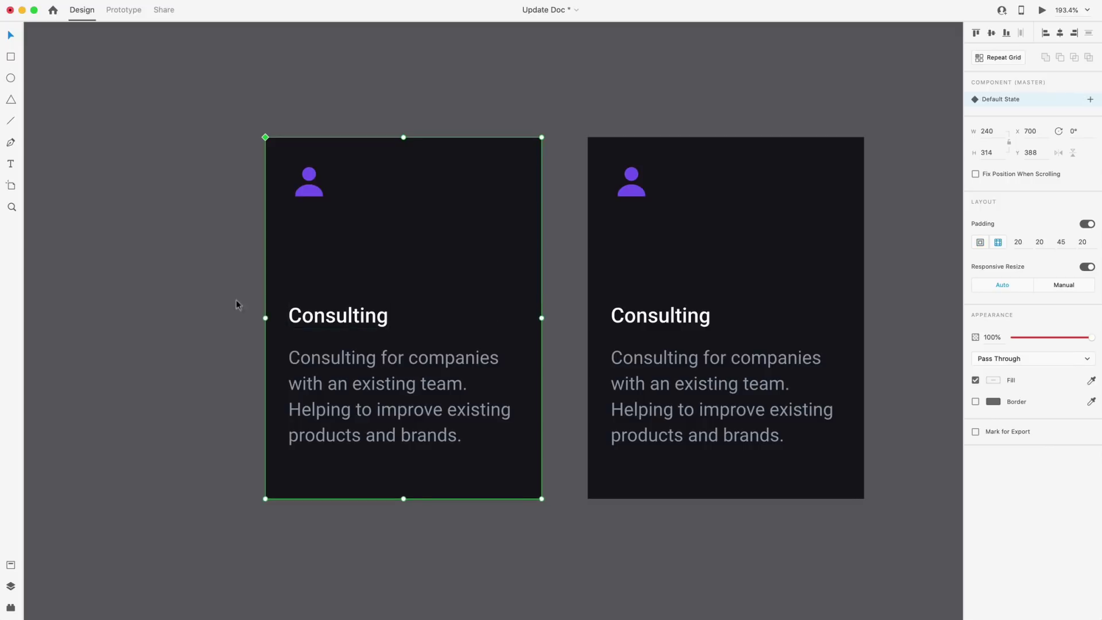
pyautogui.moveTo(264, 319); pyautogui.dragTo(132, 305)
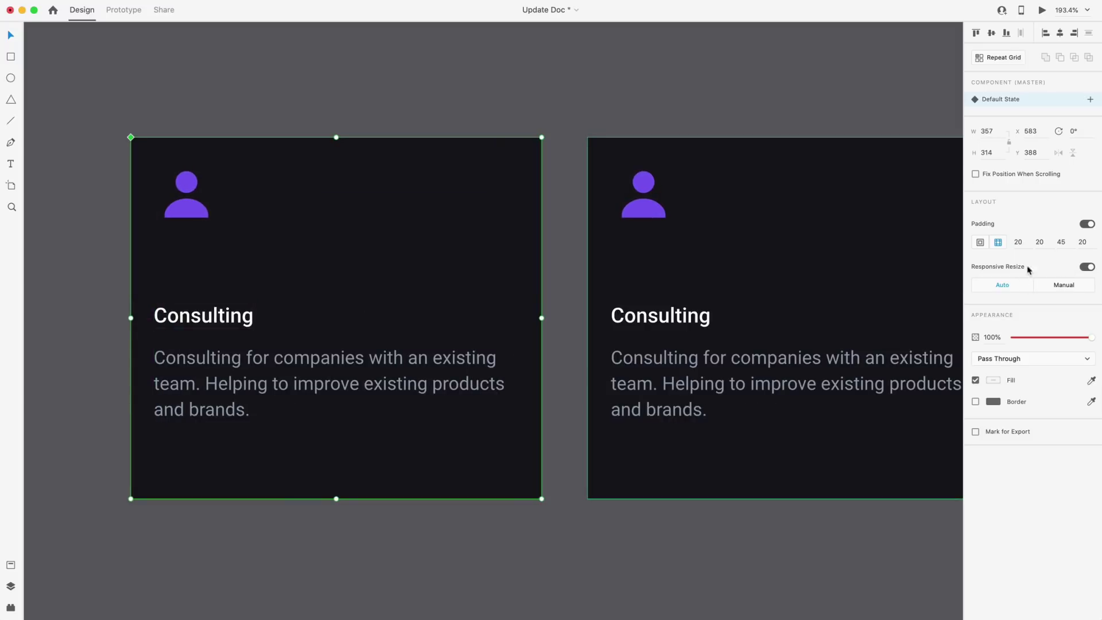
pyautogui.moveTo(131, 318); pyautogui.dragTo(287, 326)
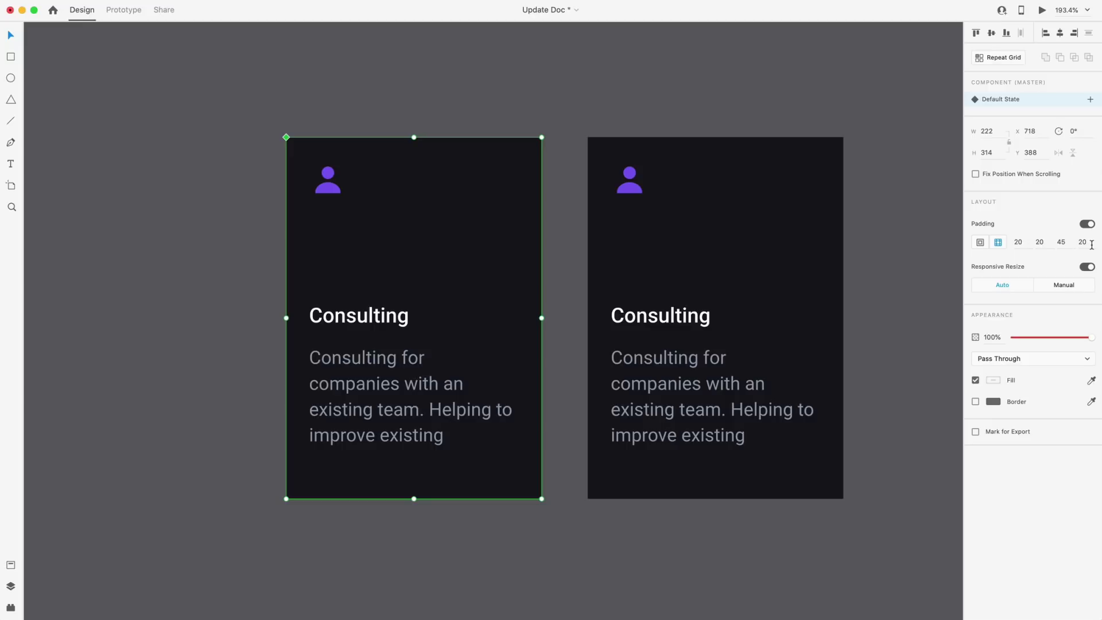
pyautogui.moveTo(288, 317)
pyautogui.mouseDown()
pyautogui.moveTo(207, 315)
pyautogui.moveTo(270, 318)
pyautogui.mouseUp()
# Step: Move the Consulting title to the left inside the card
pyautogui.click(167, 381)
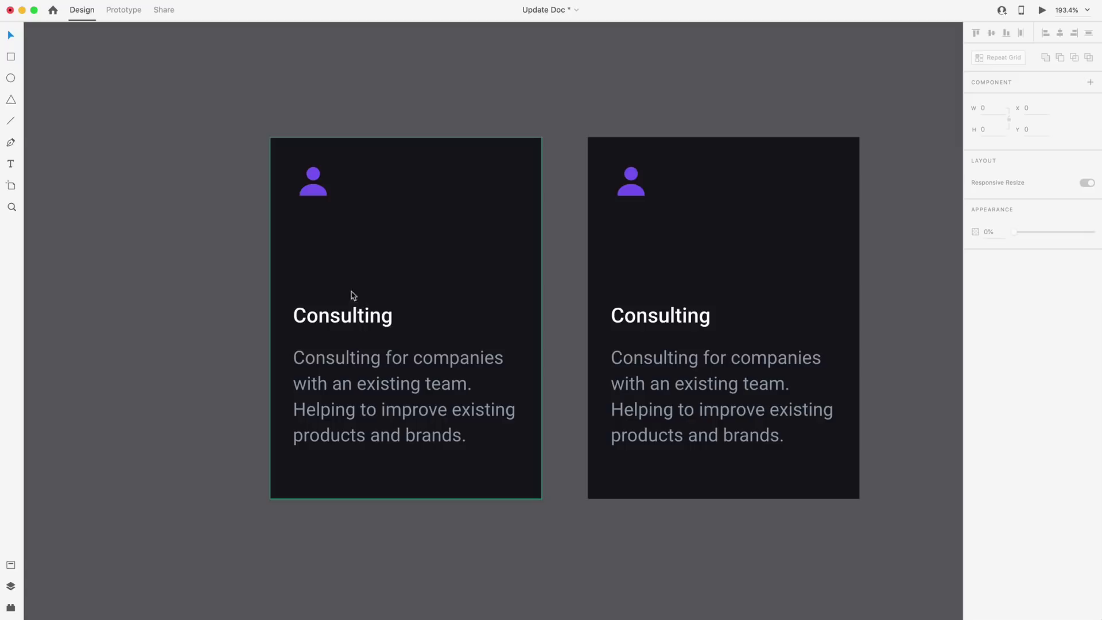
pyautogui.click(351, 315)
pyautogui.doubleClick(378, 320)
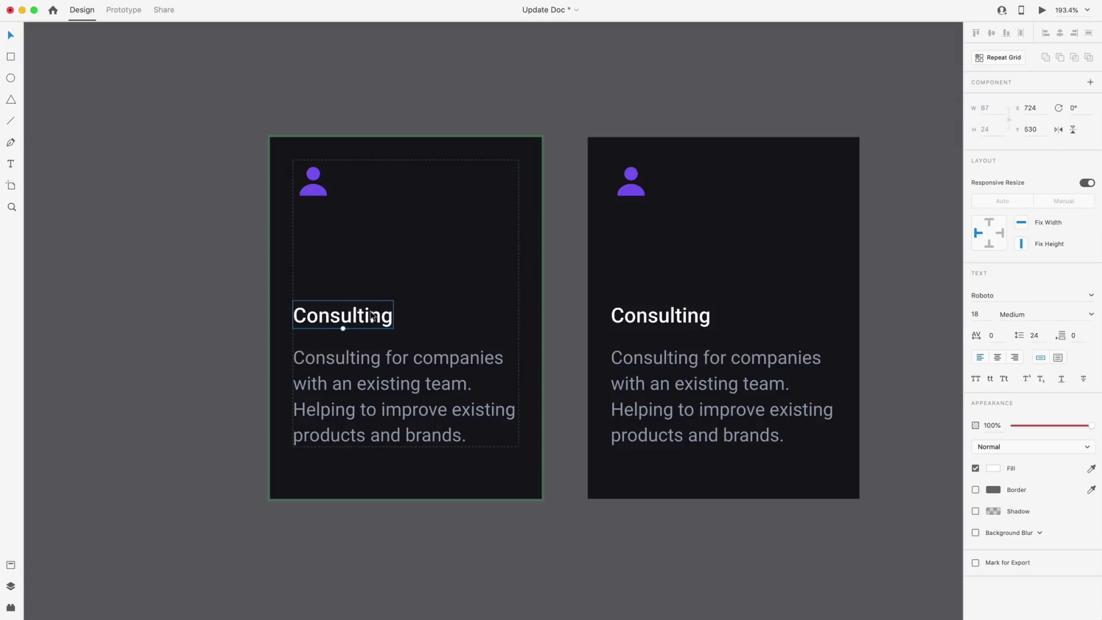
pyautogui.moveTo(378, 320); pyautogui.dragTo(327, 323)
pyautogui.click(315, 315)
pyautogui.click(319, 323)
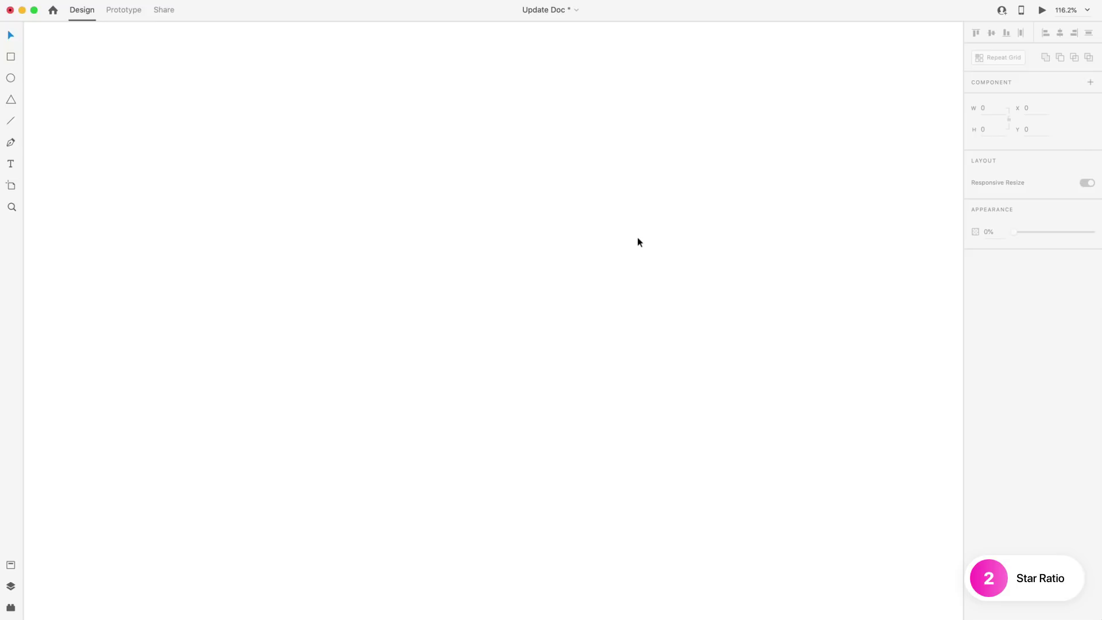
# Step: Draw a 510 by 505 polygon on the artboard and set it to 5 sides
pyautogui.click(13, 100)
pyautogui.moveTo(438, 114)
pyautogui.mouseDown()
pyautogui.moveTo(575, 298)
pyautogui.moveTo(758, 407)
pyautogui.moveTo(755, 445)
pyautogui.moveTo(777, 479)
pyautogui.moveTo(807, 498)
pyautogui.moveTo(791, 464)
pyautogui.mouseUp()
pyautogui.press('Up')
pyautogui.press('Up')
pyautogui.press('Up')
pyautogui.press('Up')
pyautogui.press('Up')
pyautogui.press('Up')
pyautogui.press('Up')
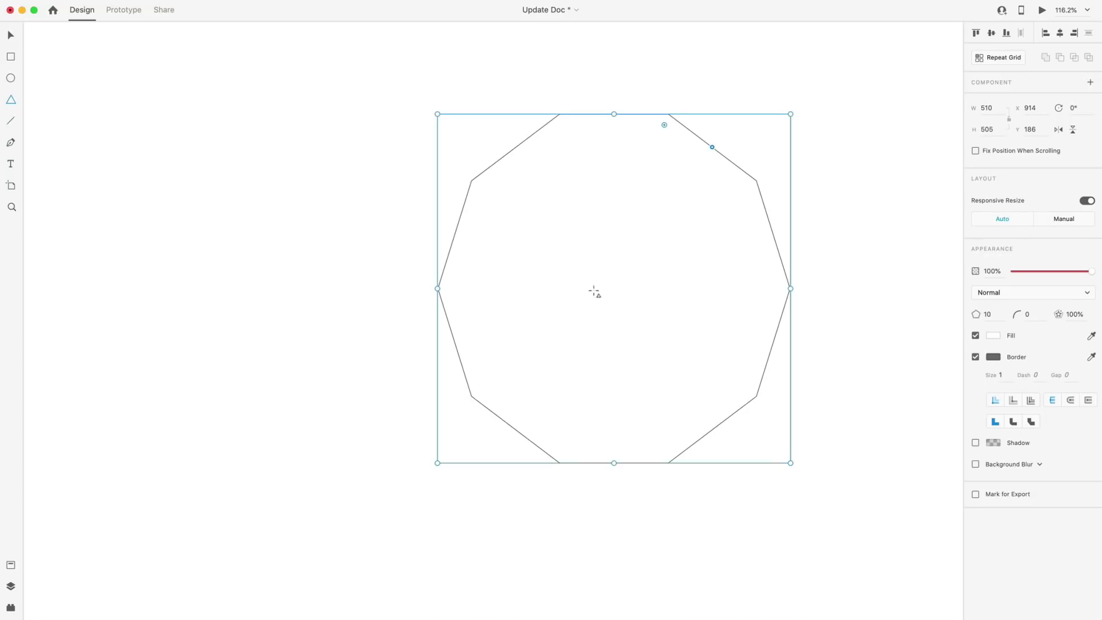
pyautogui.moveTo(657, 252); pyautogui.dragTo(606, 257)
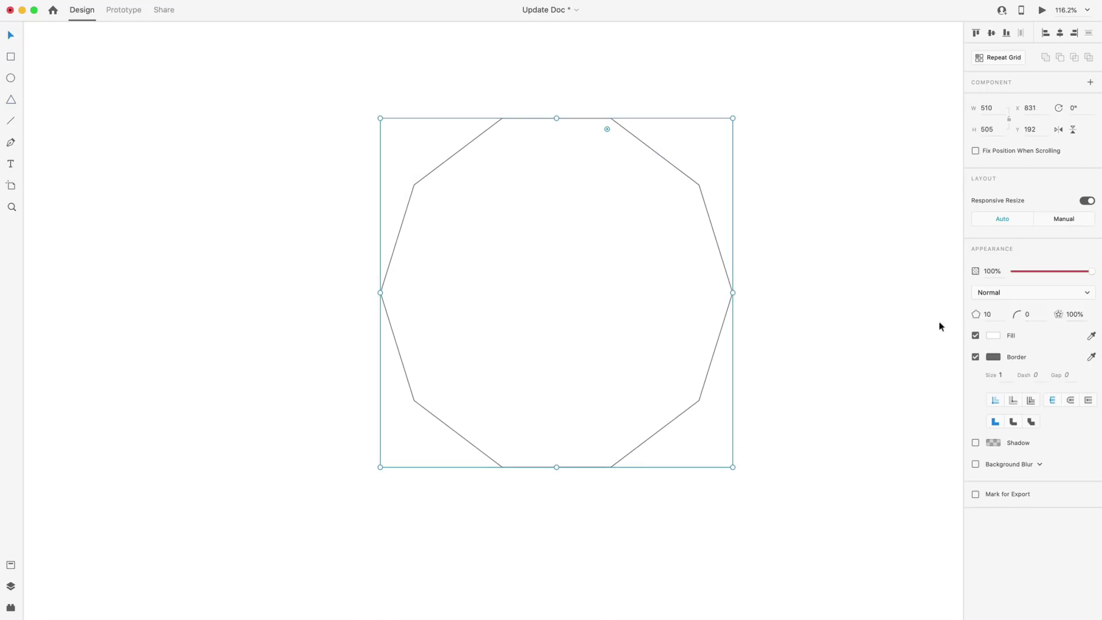
pyautogui.click(996, 314)
pyautogui.write('5')
pyautogui.press('Return')
pyautogui.click(1028, 314)
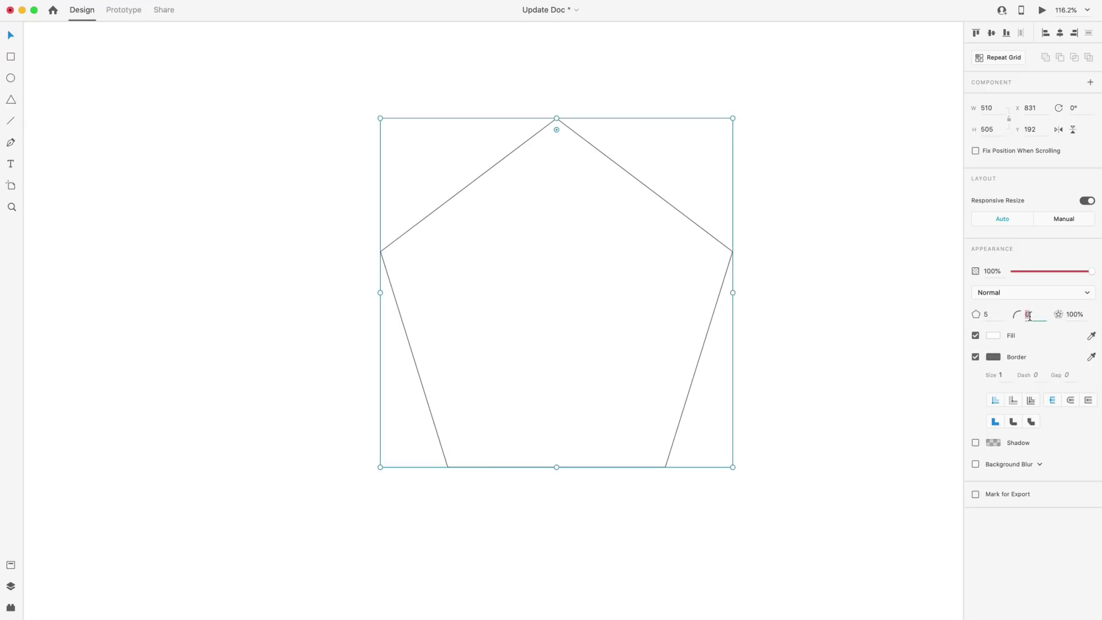
# Step: Turn the pentagon into a 30-point star with a low star ratio for thin rays
pyautogui.moveTo(557, 131); pyautogui.dragTo(551, 84)
pyautogui.moveTo(644, 184); pyautogui.dragTo(633, 237)
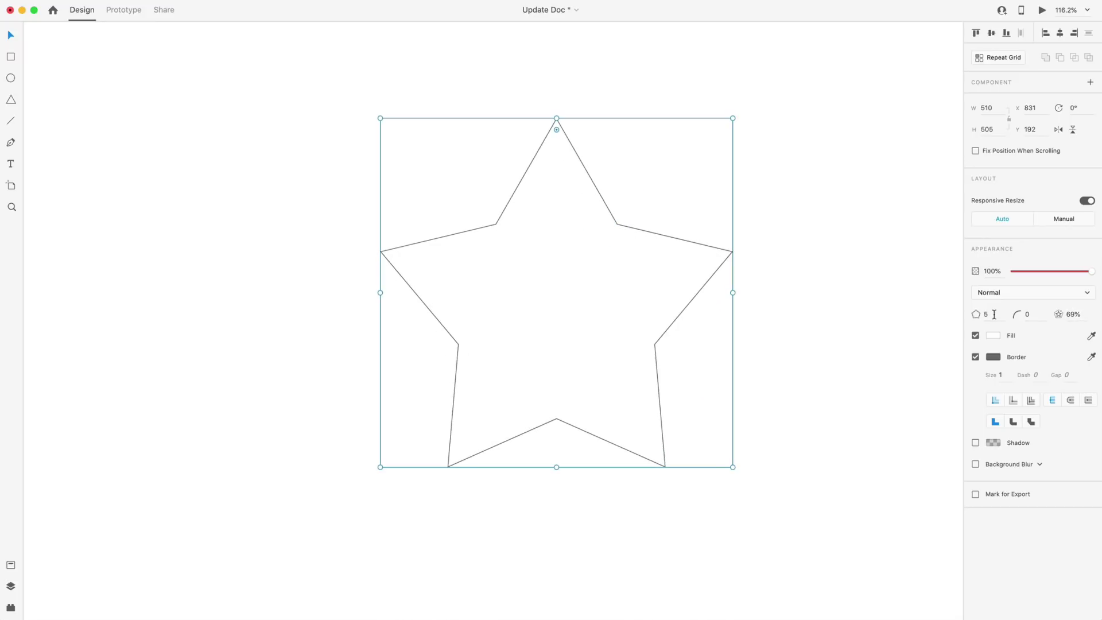
pyautogui.click(994, 314)
pyautogui.write('30')
pyautogui.press('Return')
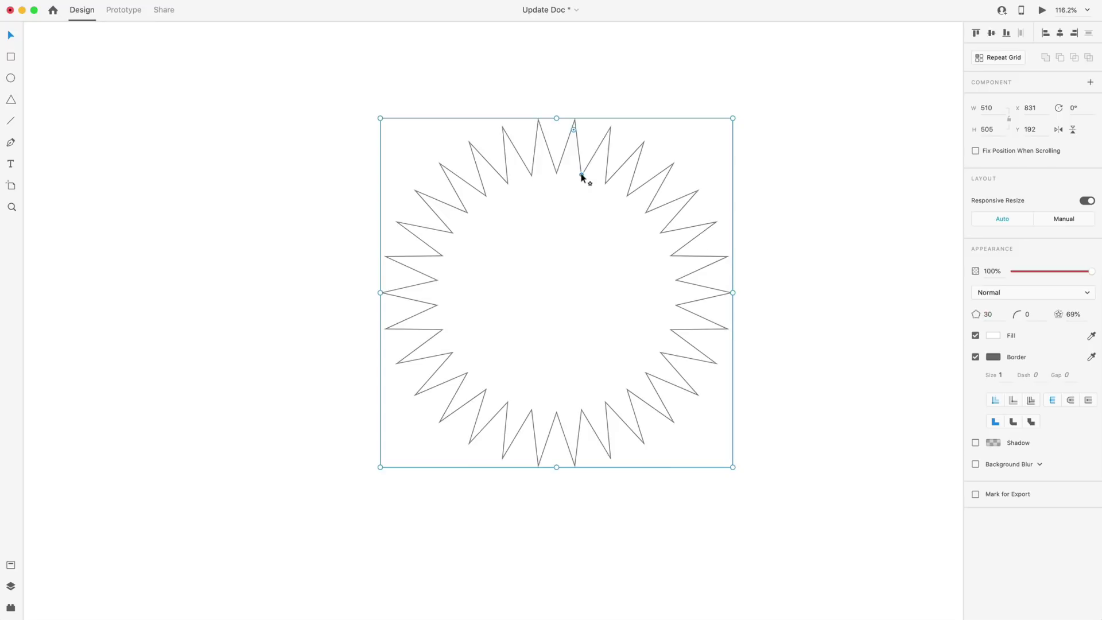
pyautogui.moveTo(581, 176); pyautogui.dragTo(625, 191)
pyautogui.click(883, 201)
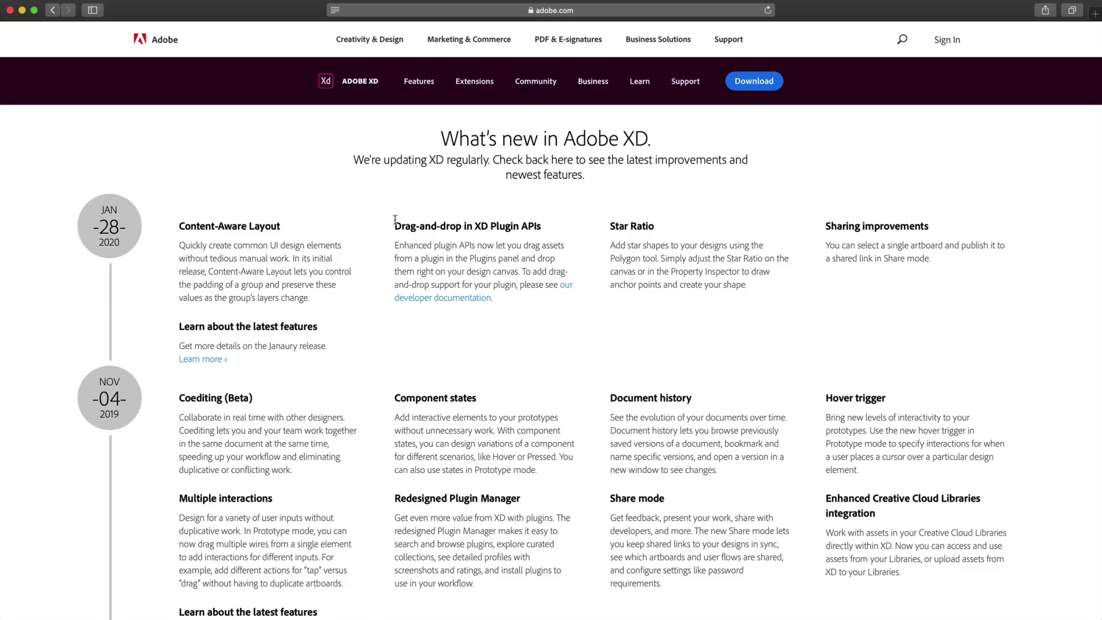
pyautogui.moveTo(397, 228); pyautogui.dragTo(543, 228)
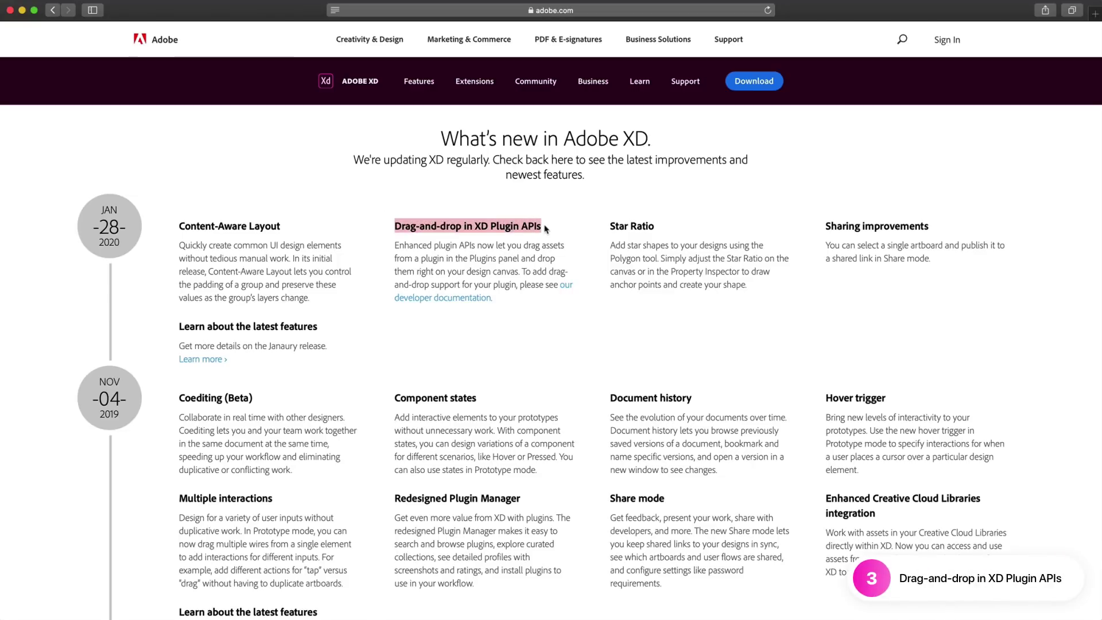
pyautogui.click(550, 231)
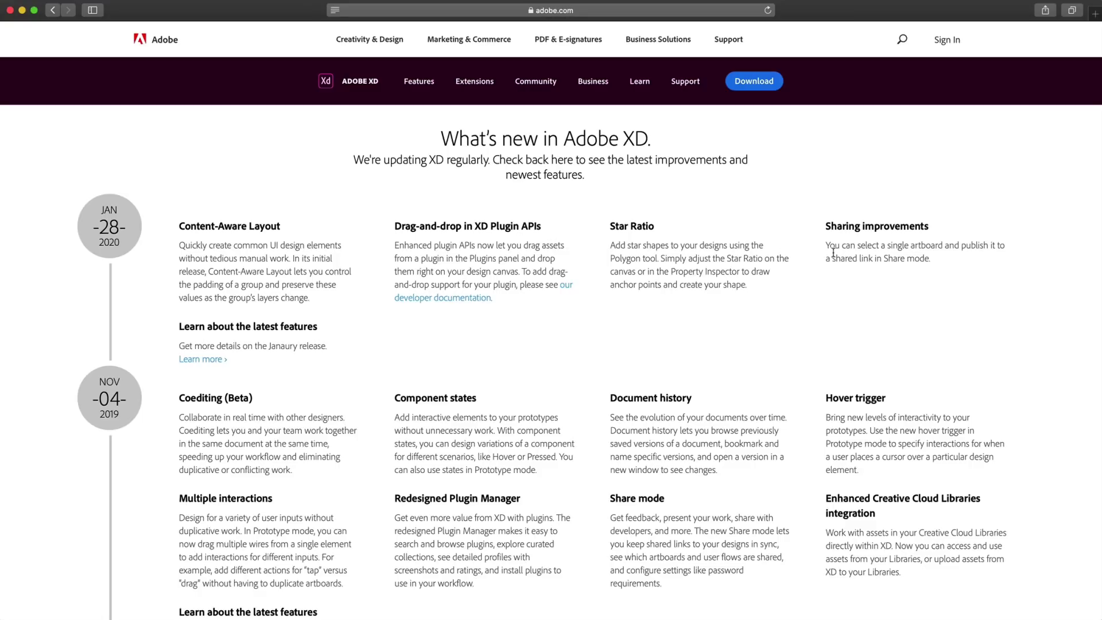
pyautogui.moveTo(827, 226); pyautogui.dragTo(940, 230)
pyautogui.click(940, 231)
pyautogui.scroll(-3, 841, 276)
pyautogui.scroll(-10, 841, 276)
pyautogui.scroll(15, 839, 298)
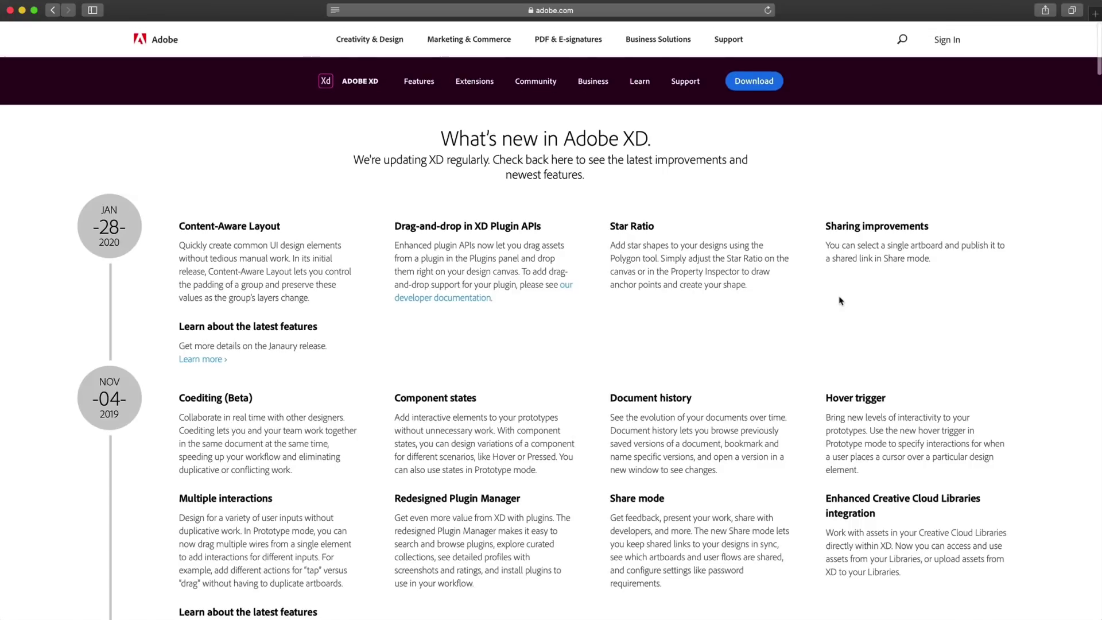